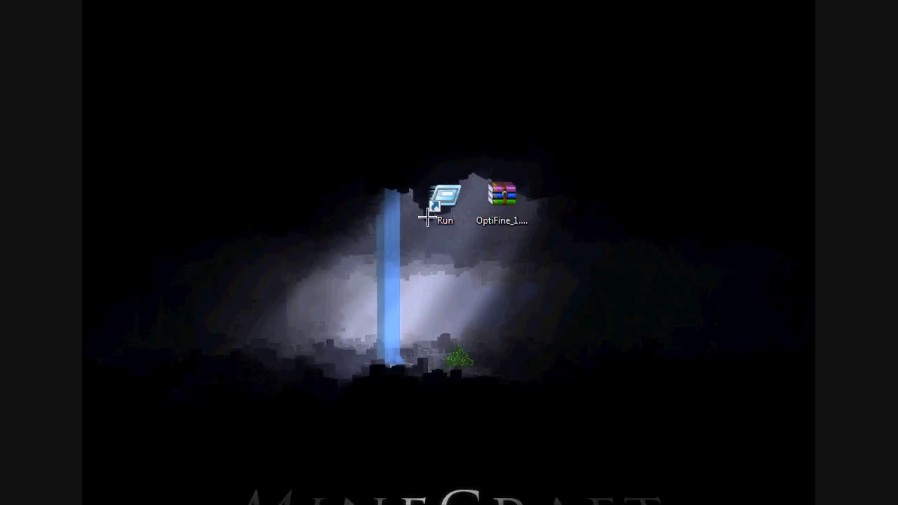
Move the Run shortcut to the upper left and the OptiFine zip to the upper right of the desktop.
mouse_move(427, 218)
left_mouse_down()
mouse_move(153, 235)
mouse_move(211, 155)
mouse_move(199, 145)
left_mouse_up()
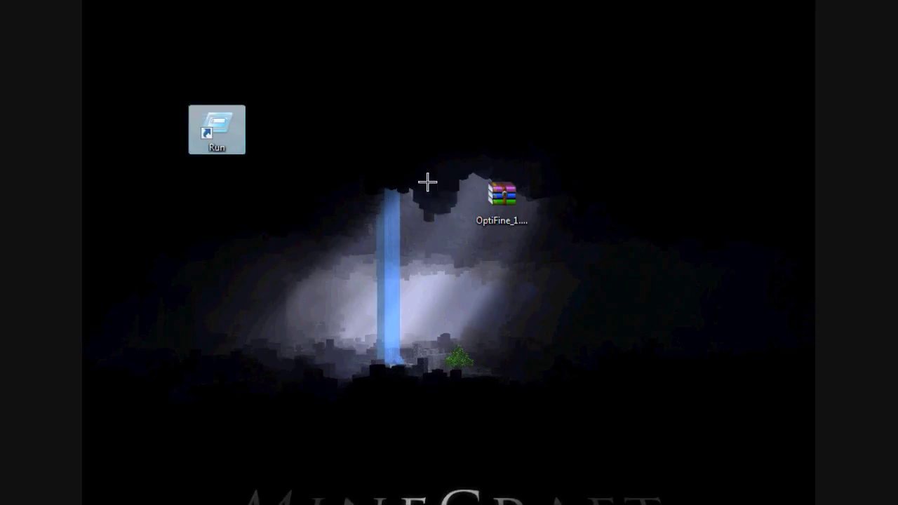
mouse_move(501, 195)
left_mouse_down()
mouse_move(681, 96)
mouse_move(672, 123)
left_mouse_up()
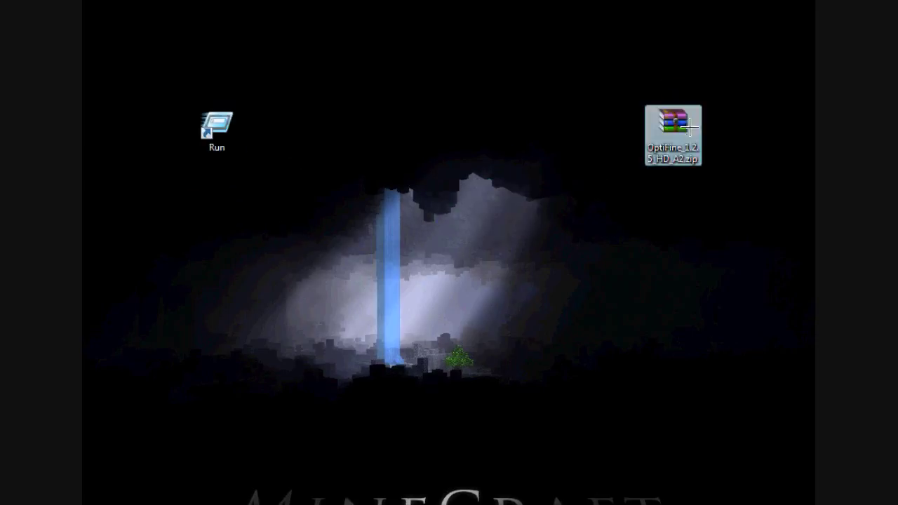
left_click(352, 164)
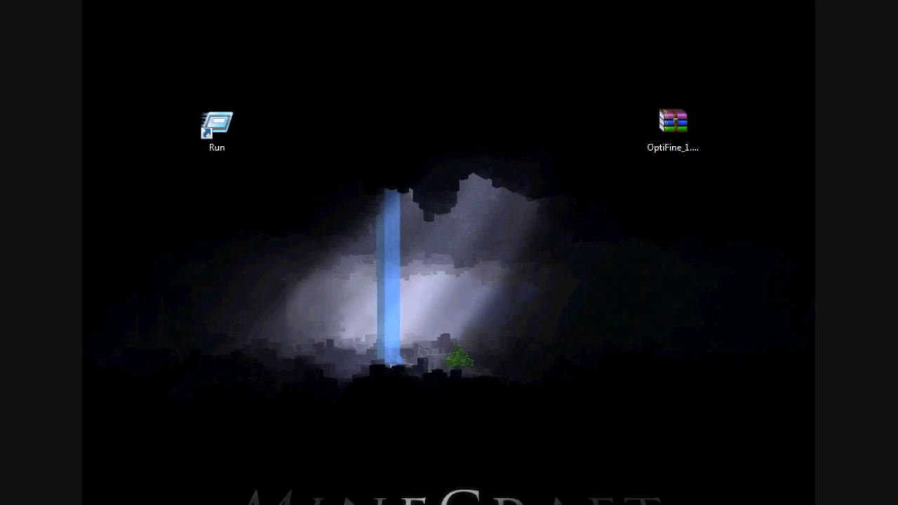
Launch Run from its desktop shortcut and open the %appdata% Roaming folder.
key("super")
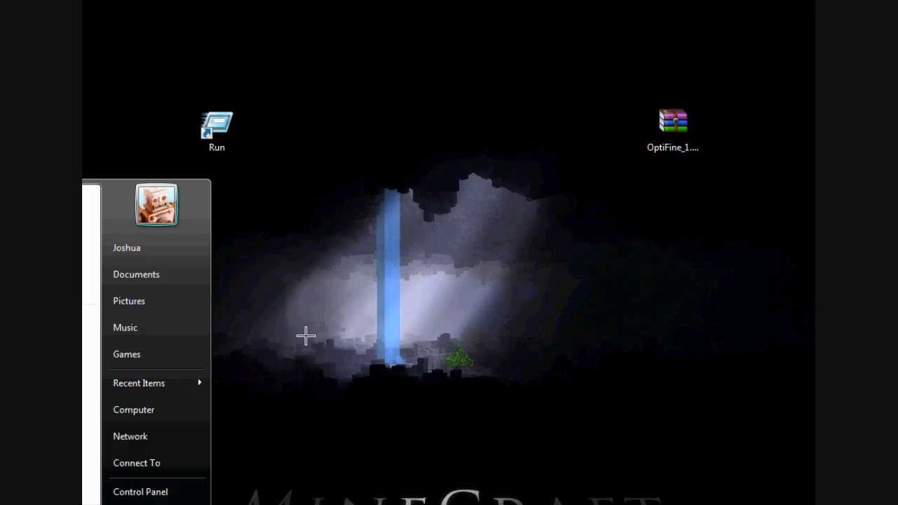
left_click(320, 222)
double_click(216, 126)
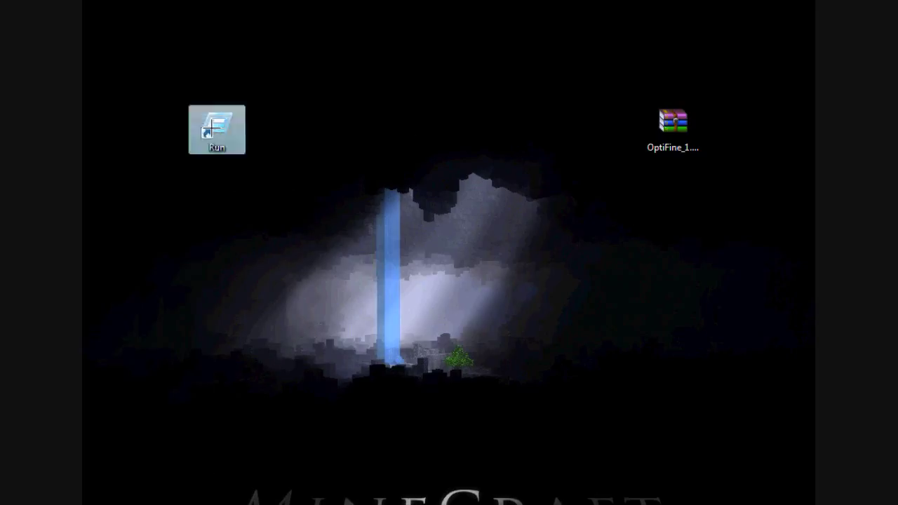
left_click_drag(120, 477, 469, 176)
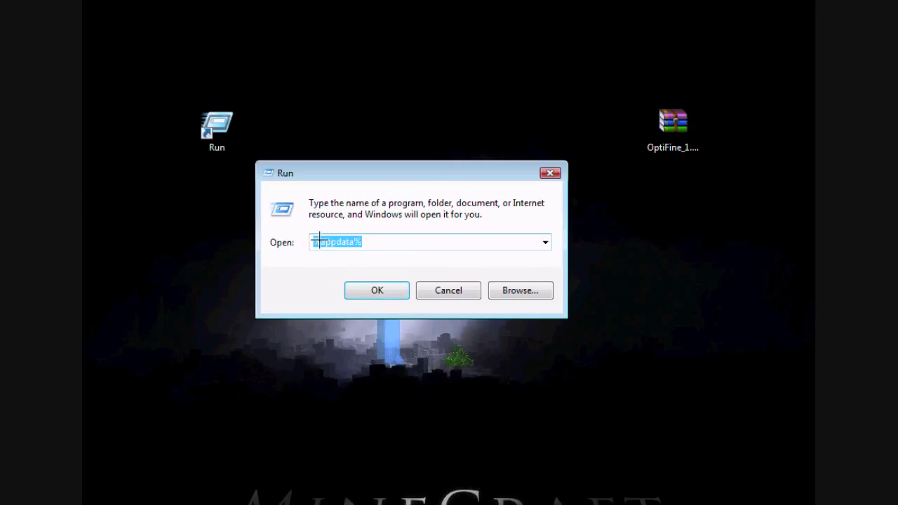
left_click(379, 292)
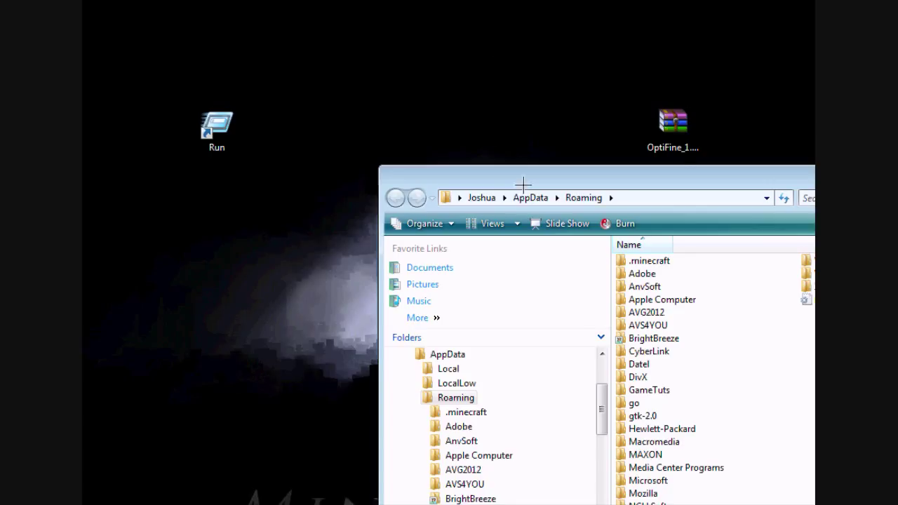
Create a shortcut to .minecraft, move it onto the desktop, and hide the Roaming window.
mouse_move(521, 184)
left_mouse_down()
mouse_move(435, 110)
mouse_move(483, 125)
left_mouse_up()
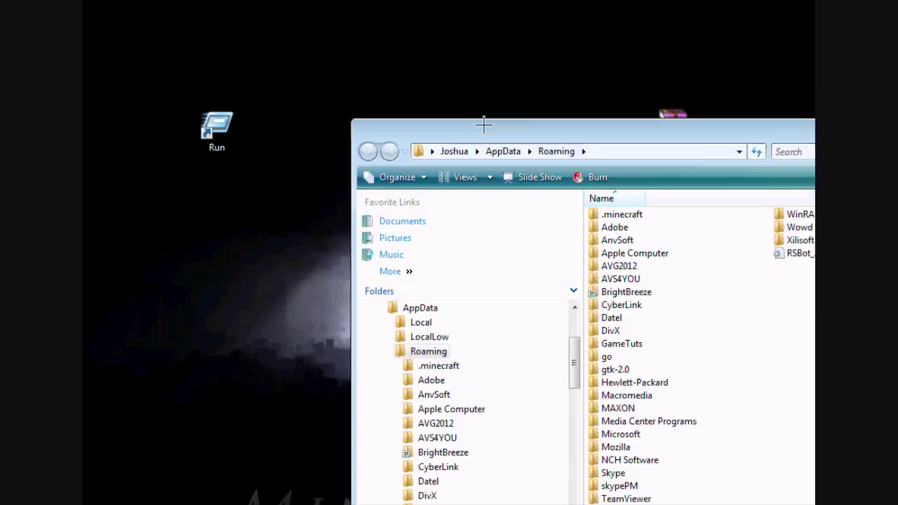
right_click(613, 215)
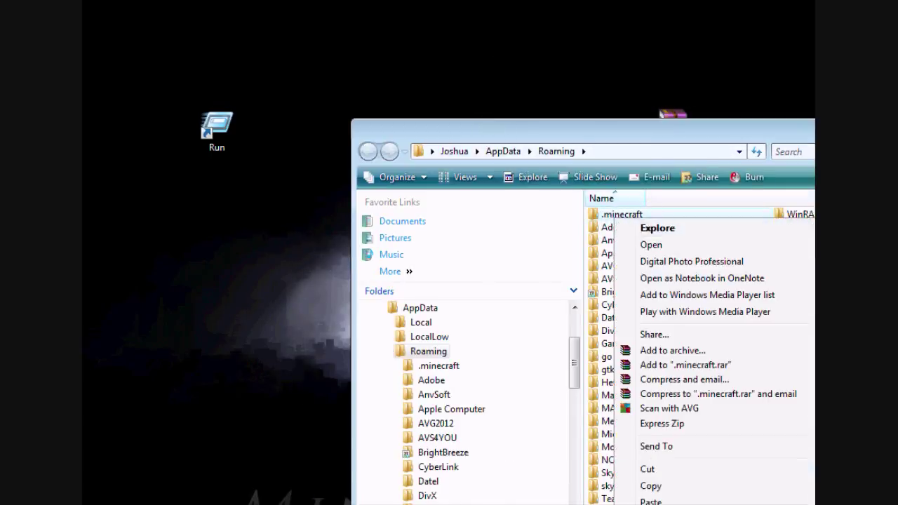
mouse_move(666, 449)
key("s")
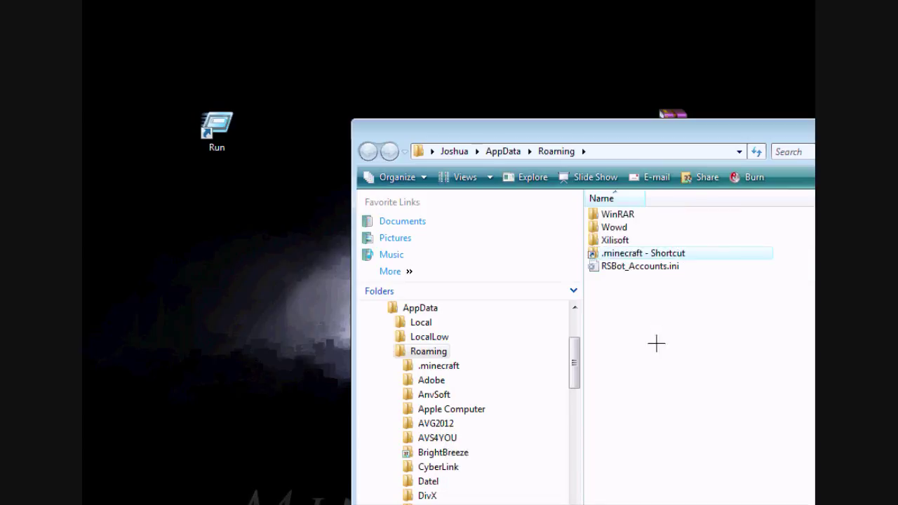
mouse_move(620, 253)
left_mouse_down()
mouse_move(532, 260)
mouse_move(315, 175)
mouse_move(324, 158)
mouse_move(453, 142)
left_mouse_up()
key("super+d")
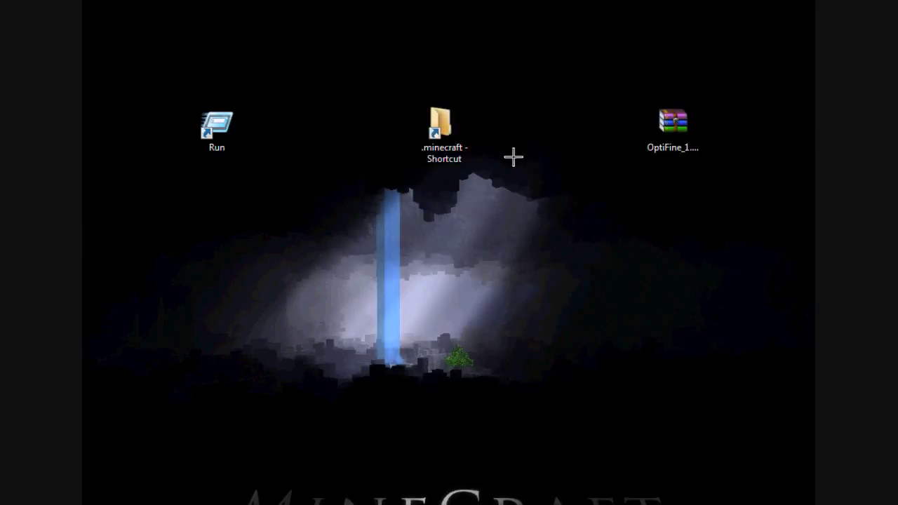
Open the .minecraft folder from its shortcut and minimize its window.
double_click(440, 131)
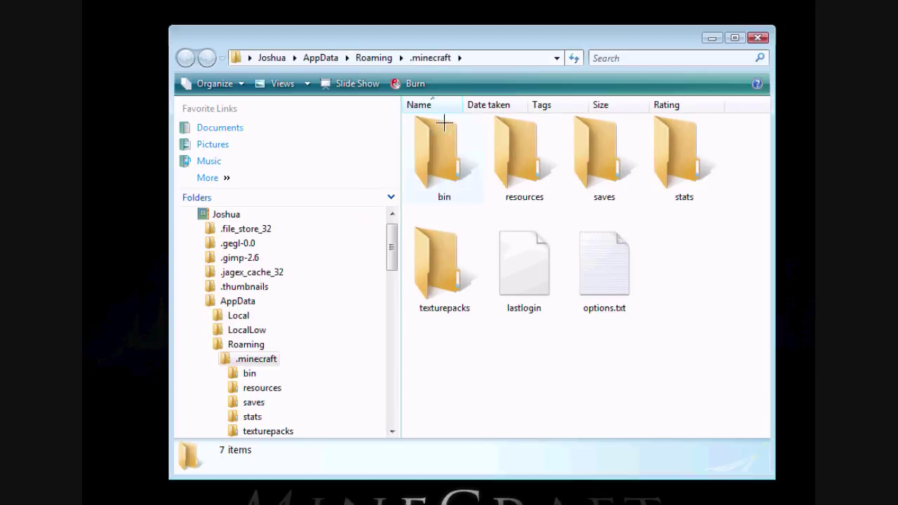
left_click_drag(420, 44, 415, 35)
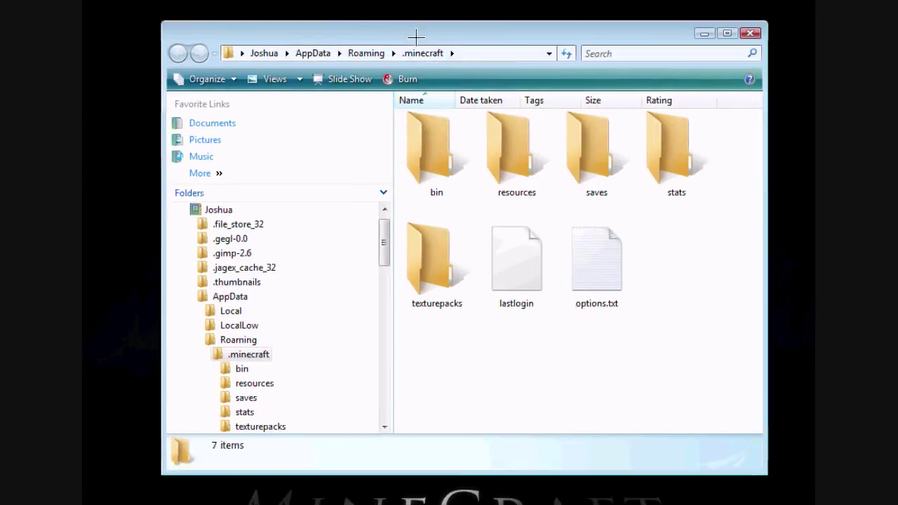
left_click(703, 36)
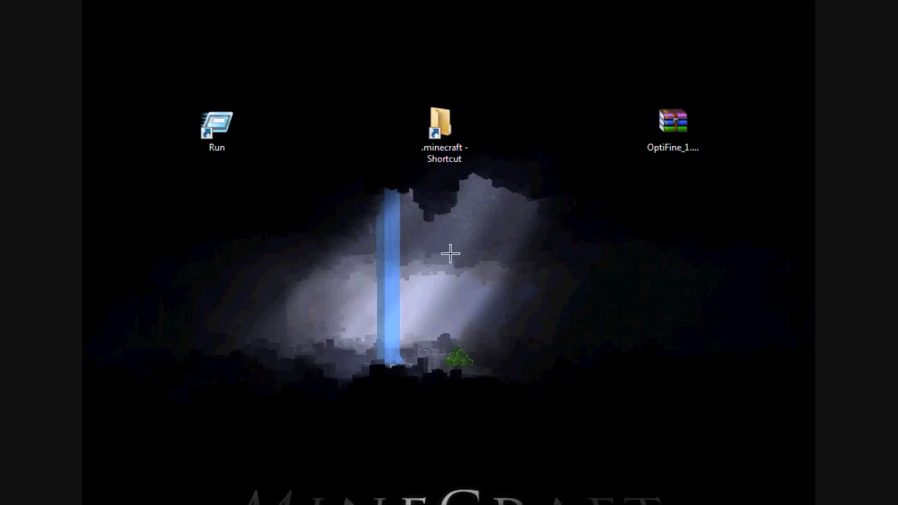
Create a new desktop folder named Backup.
right_click(452, 201)
mouse_move(497, 345)
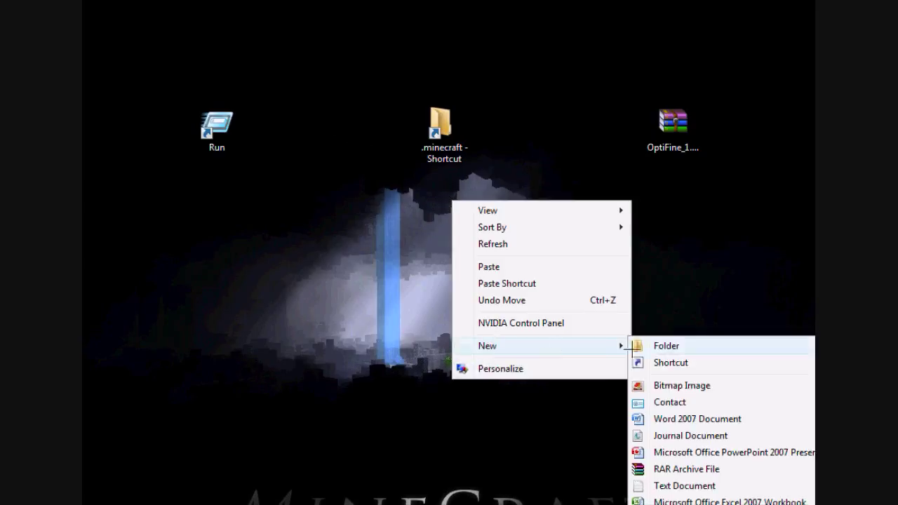
left_click(646, 347)
type("Backup")
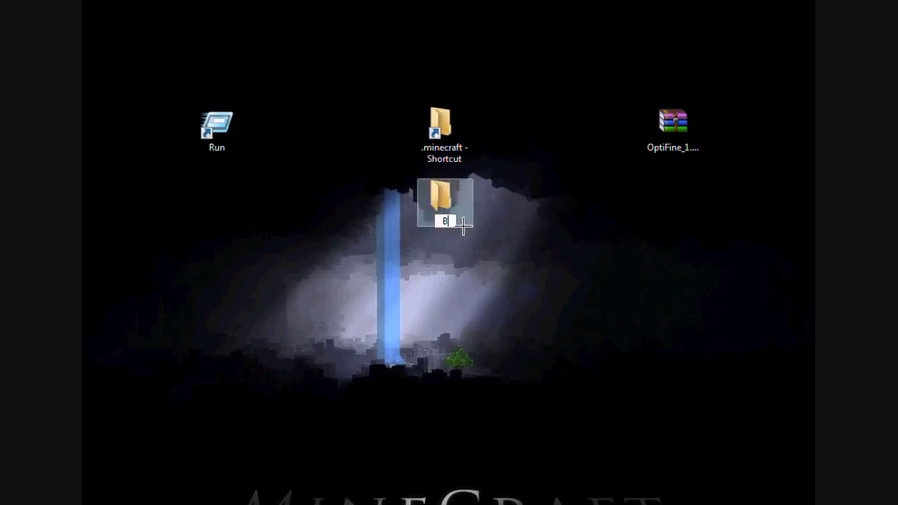
key("Return")
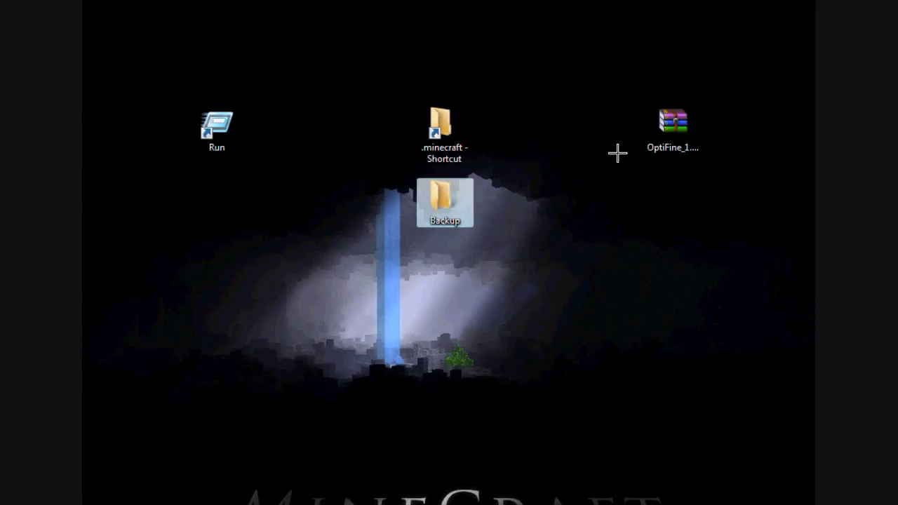
Check the OptiFine archive's full name, then open the empty Backup folder.
left_click(662, 128)
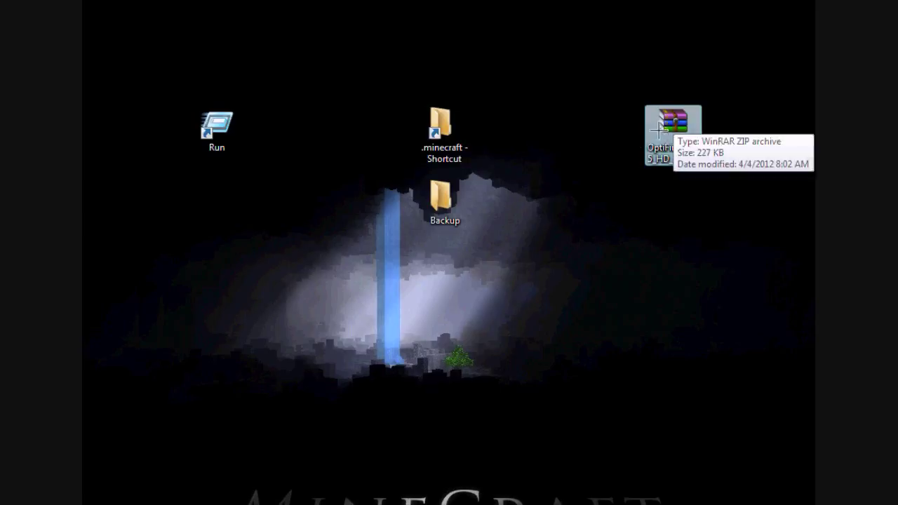
left_click(683, 143)
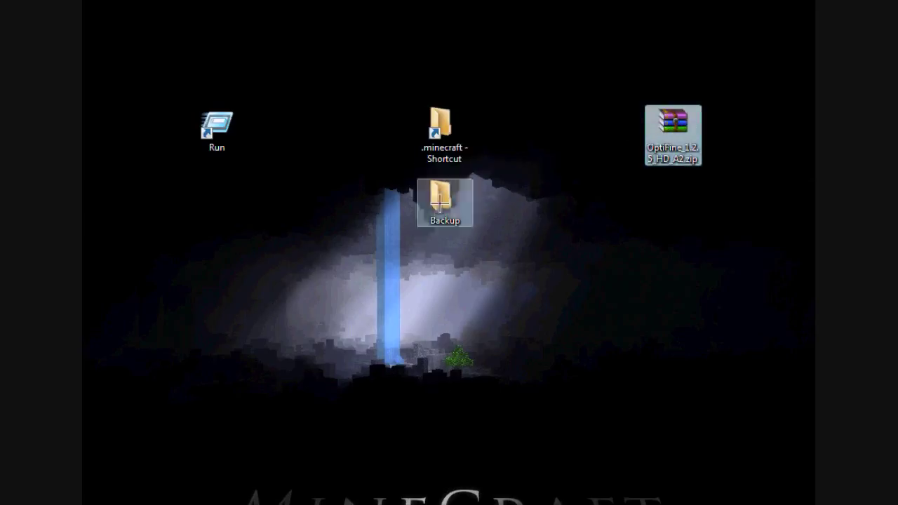
left_click(454, 218)
double_click(454, 217)
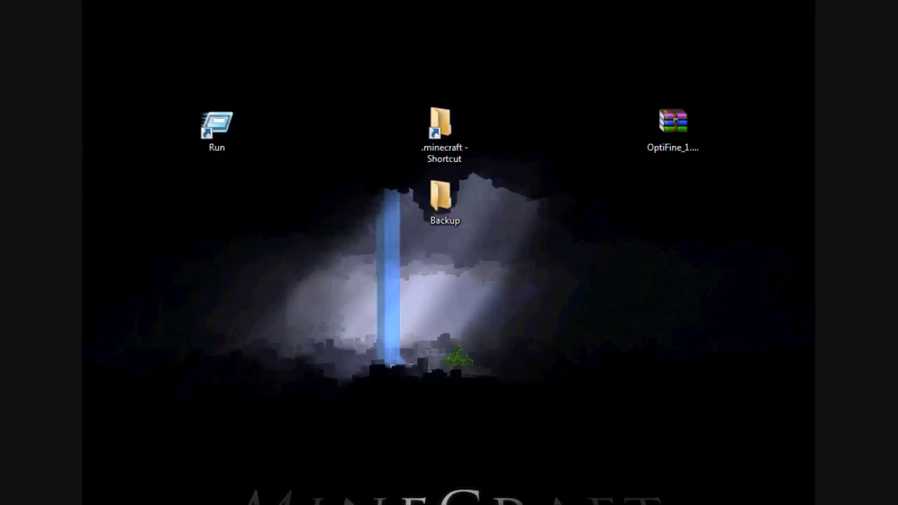
Copy all seven .minecraft items and paste them into the Backup folder.
double_click(444, 133)
left_click_drag(442, 372, 772, 176)
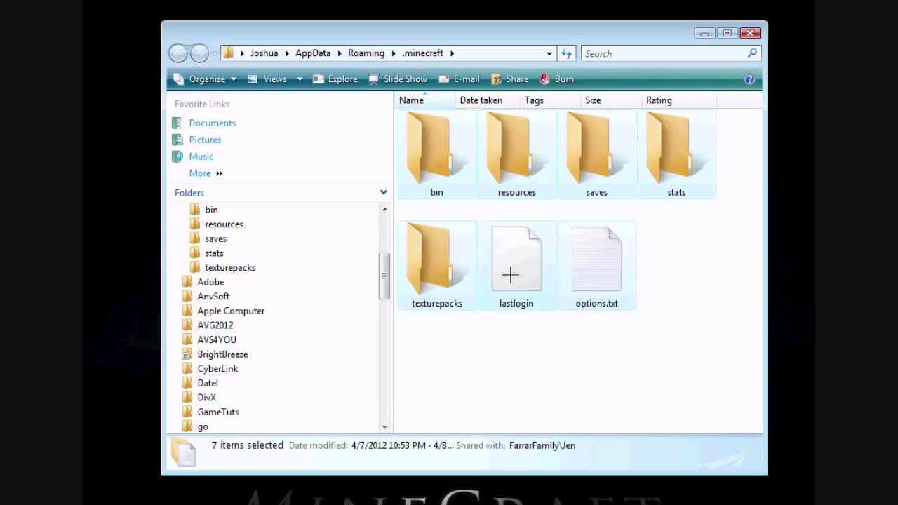
right_click(530, 177)
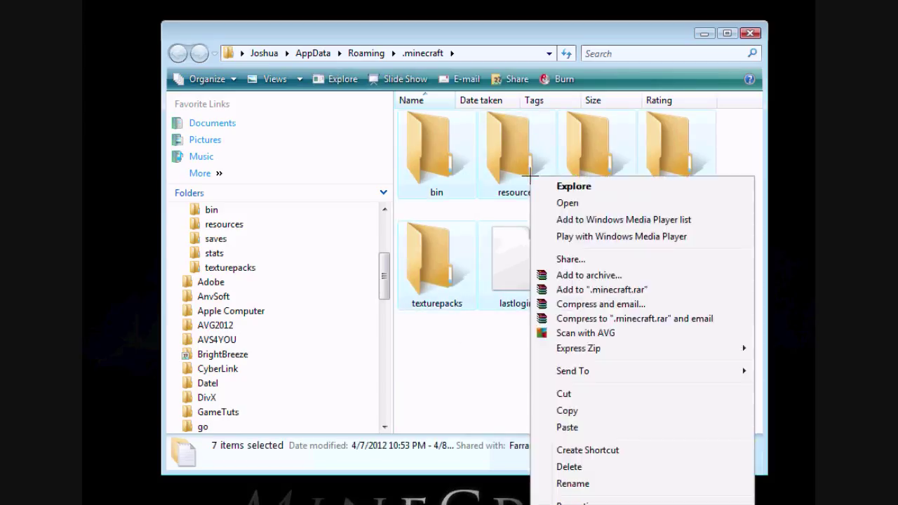
left_click(573, 411)
left_click(750, 33)
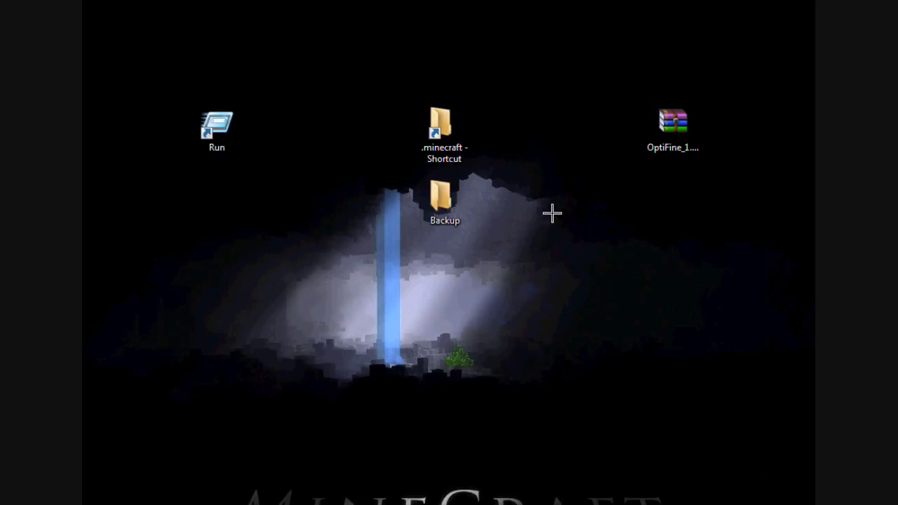
right_click(413, 259)
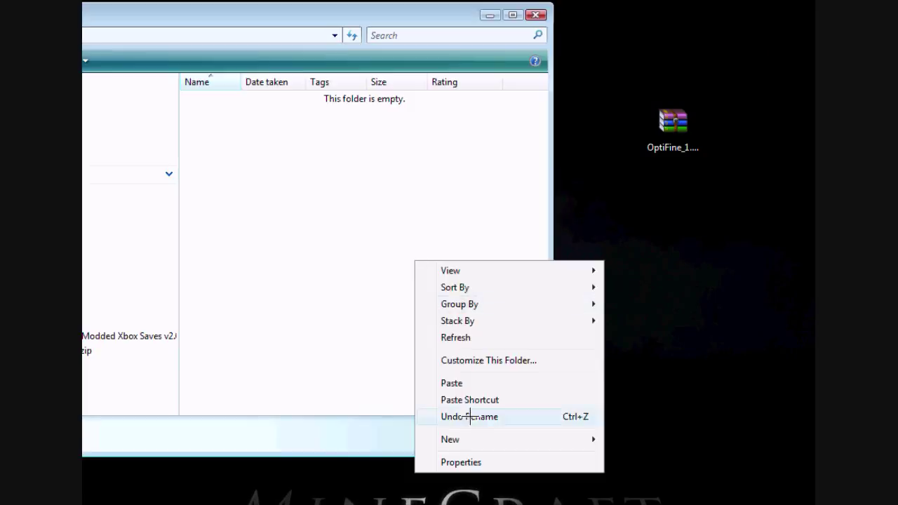
left_click(457, 383)
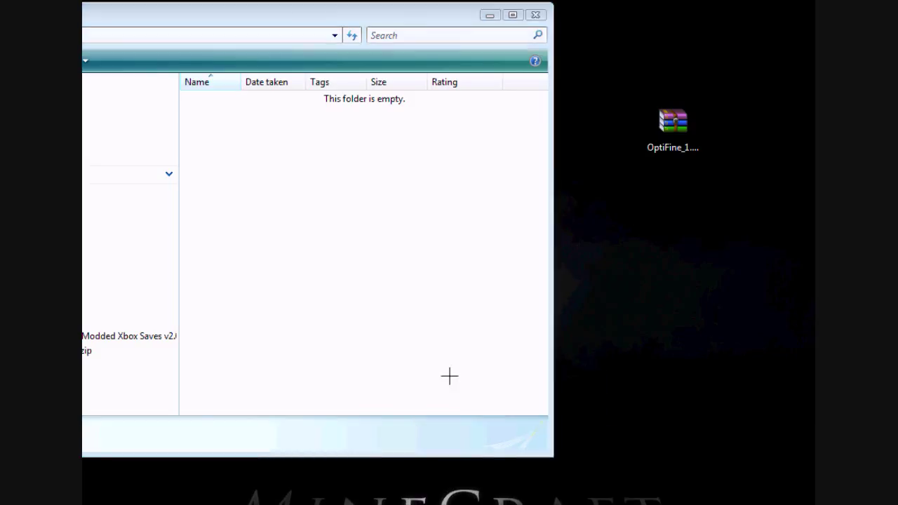
left_click(535, 15)
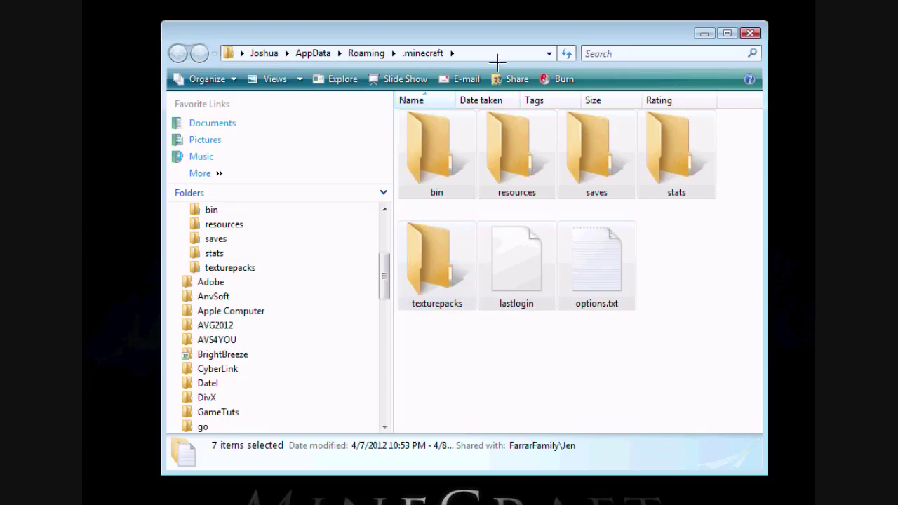
Enter the bin folder and open minecraft.jar as an archive in WinRAR.
left_click(572, 315)
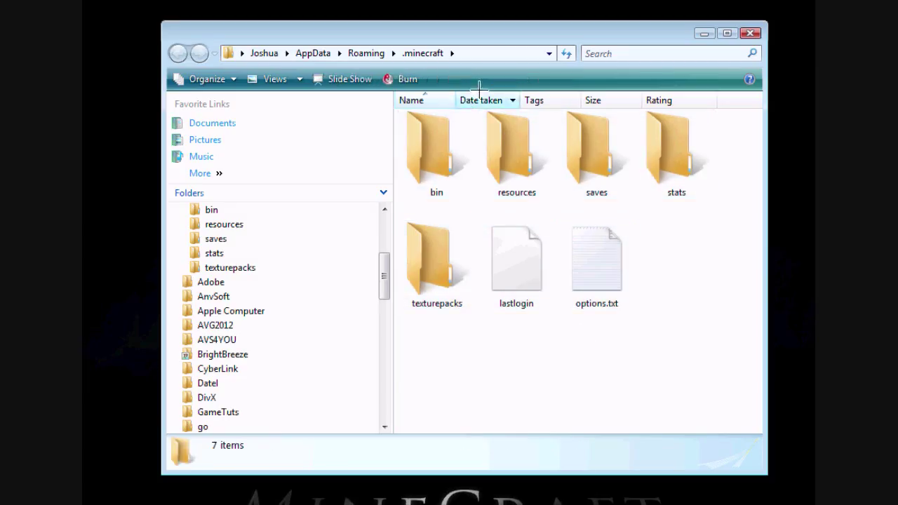
double_click(428, 126)
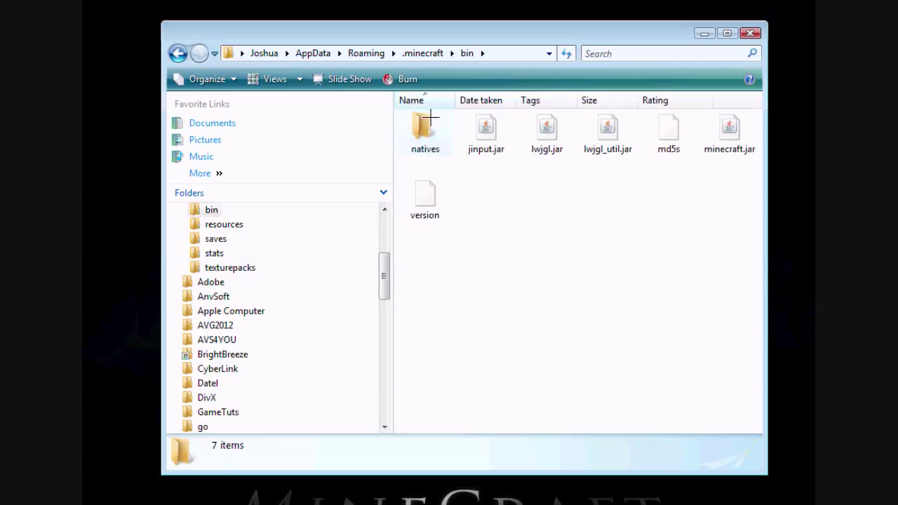
right_click(729, 132)
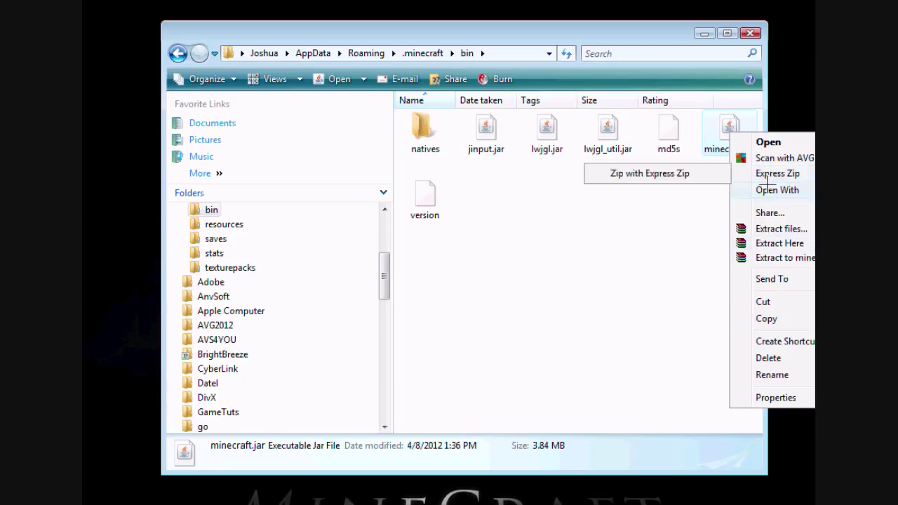
mouse_move(767, 188)
left_click(694, 223)
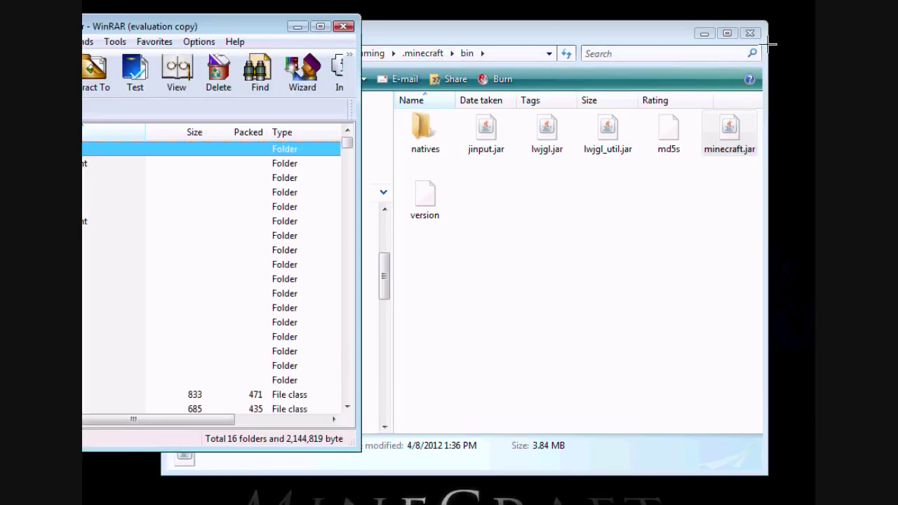
Dismiss WinRAR's license reminder for minecraft.jar and close the bin folder window.
left_click_drag(219, 35, 305, 21)
key("Tab")
key("Tab")
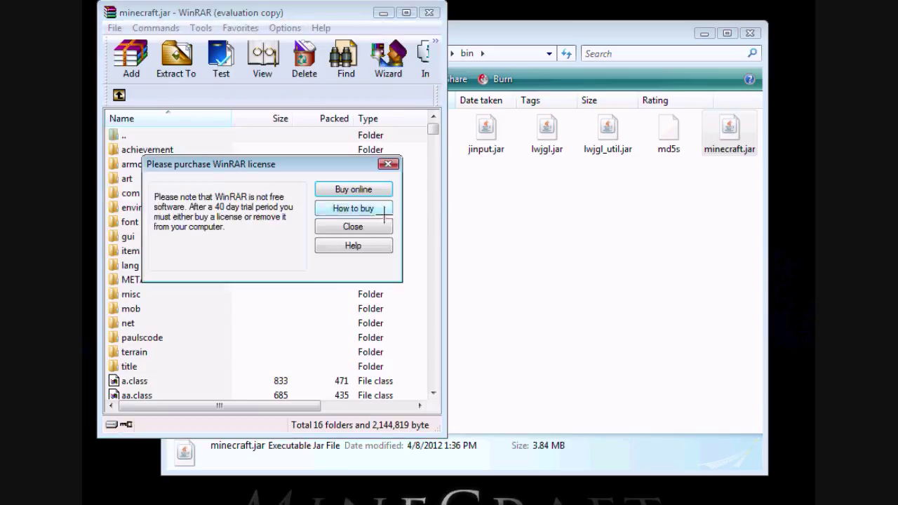
key("Return")
left_click(744, 34)
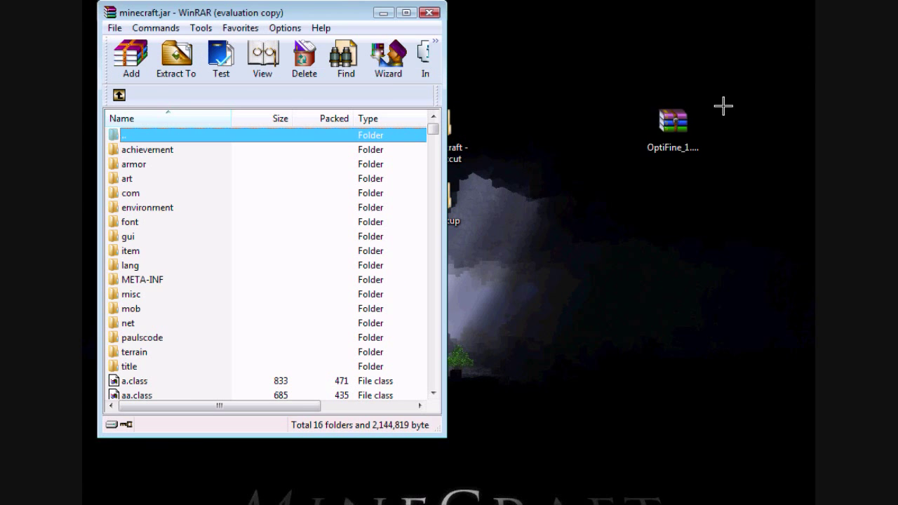
Open OptiFine_1.2.5_HD_A2.zip in a second WinRAR window beside minecraft.jar.
double_click(693, 137)
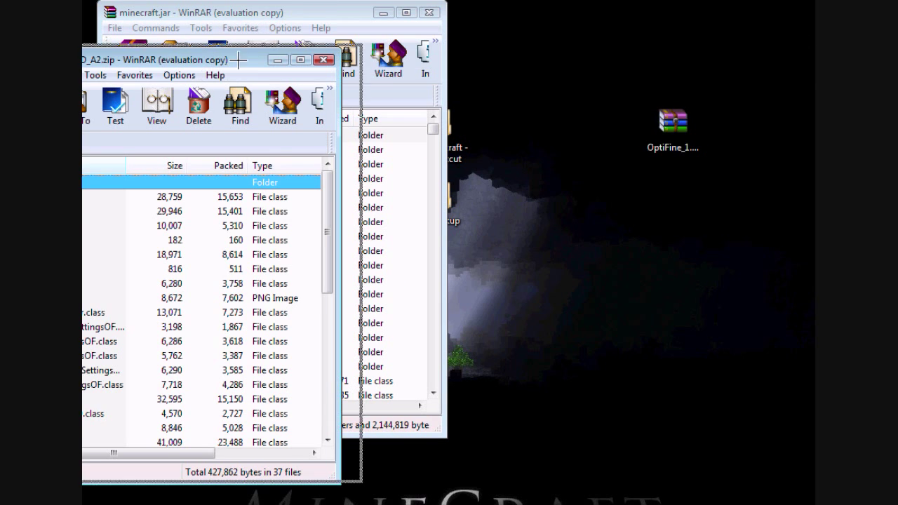
left_click_drag(218, 59, 656, 34)
key("Tab")
key("Tab")
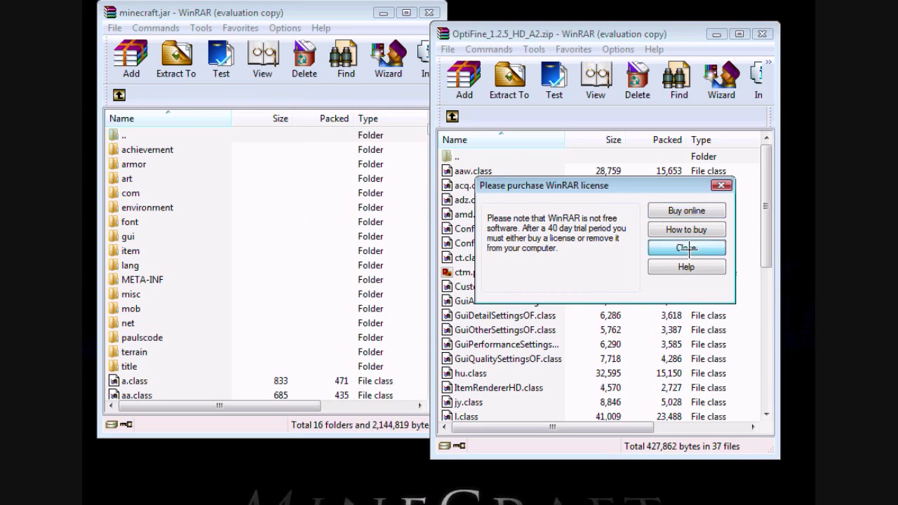
key("Return")
left_click(247, 10)
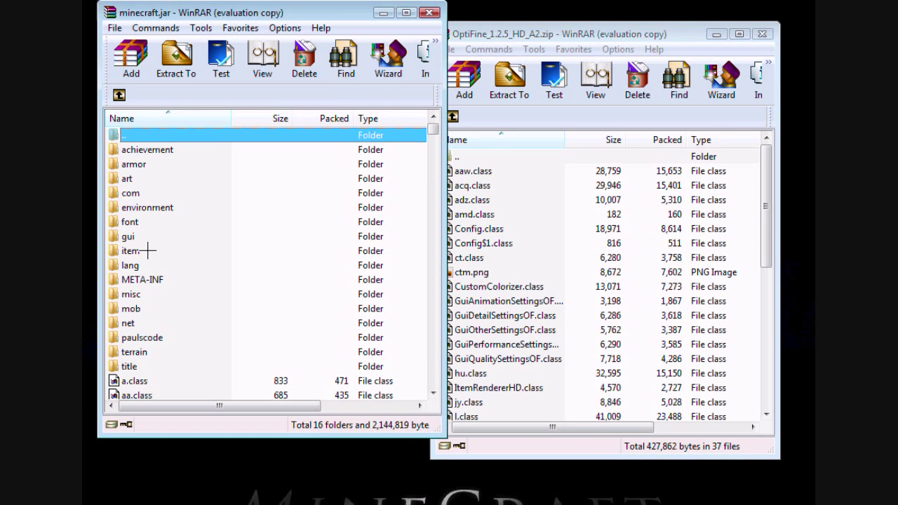
Delete the META-INF folder from minecraft.jar.
right_click(145, 281)
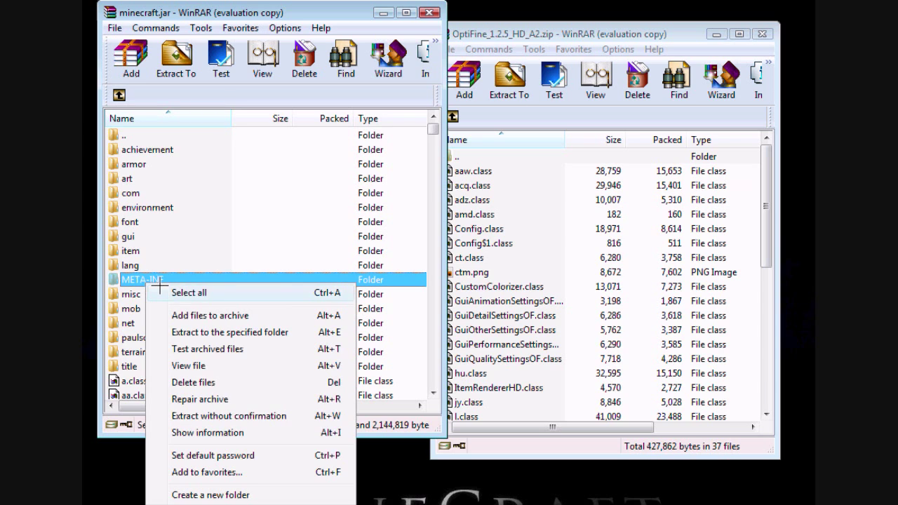
left_click(184, 381)
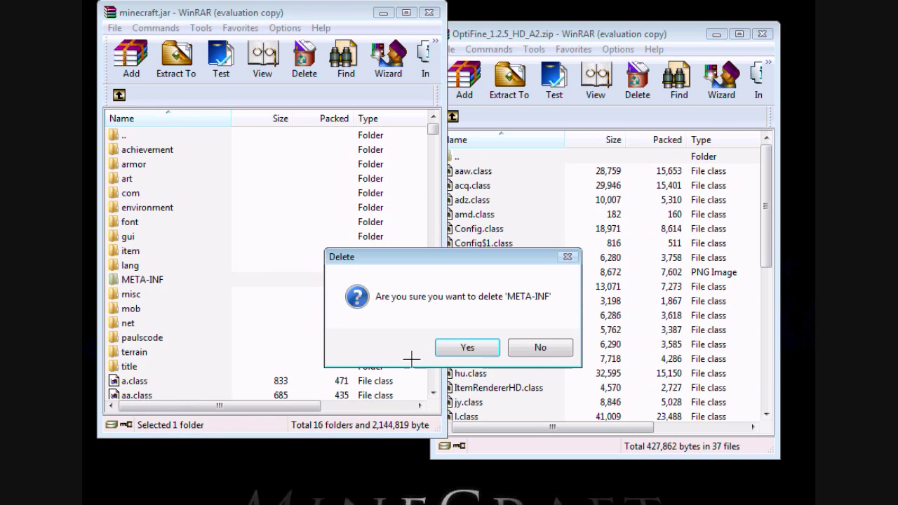
left_click(473, 347)
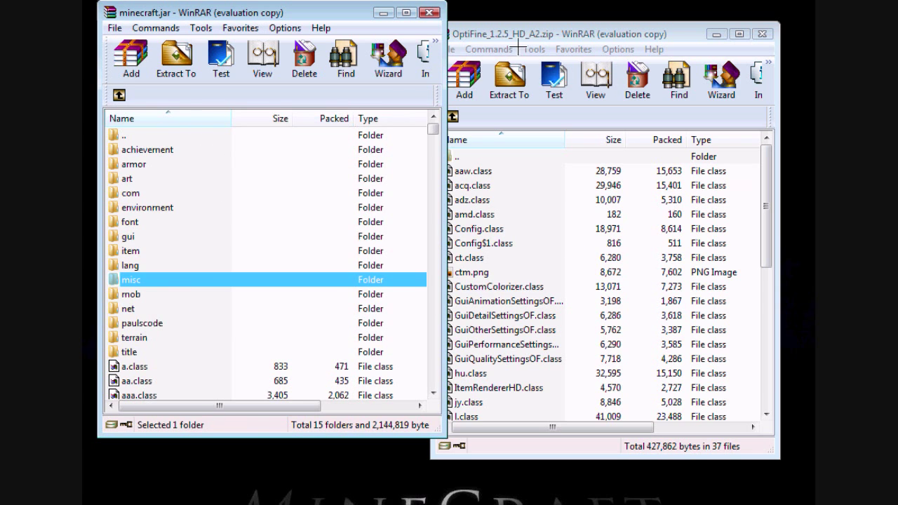
Arrange the OptiFine and minecraft.jar archive windows side by side.
left_click(569, 31)
mouse_move(566, 29)
left_mouse_down()
mouse_move(599, 23)
mouse_move(600, 12)
left_mouse_up()
left_click_drag(186, 9, 164, 13)
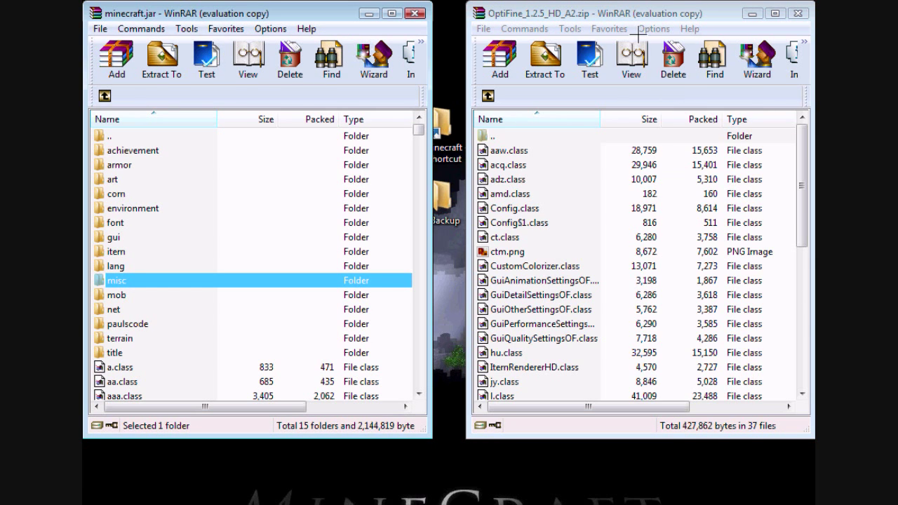
Drag all 37 OptiFine files into minecraft.jar, confirm the add, and close minecraft.jar.
left_click(620, 13)
scroll(583, 297, "down", 7)
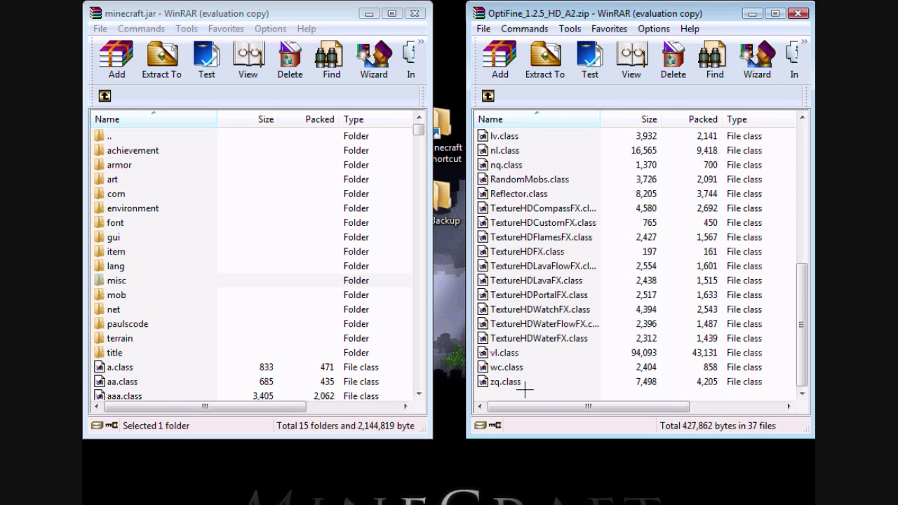
mouse_move(485, 395)
left_mouse_down()
mouse_move(632, 314)
mouse_move(751, 79)
mouse_move(748, 143)
left_mouse_up()
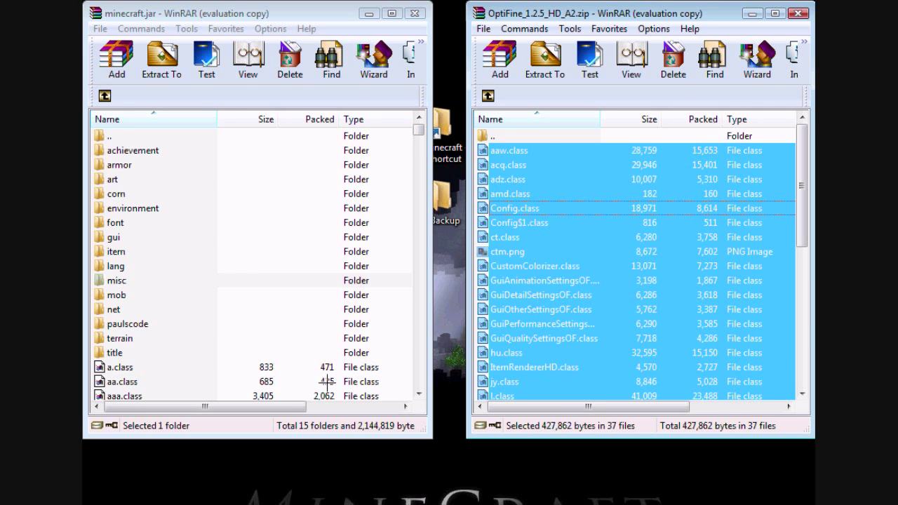
left_click_drag(323, 386, 331, 382)
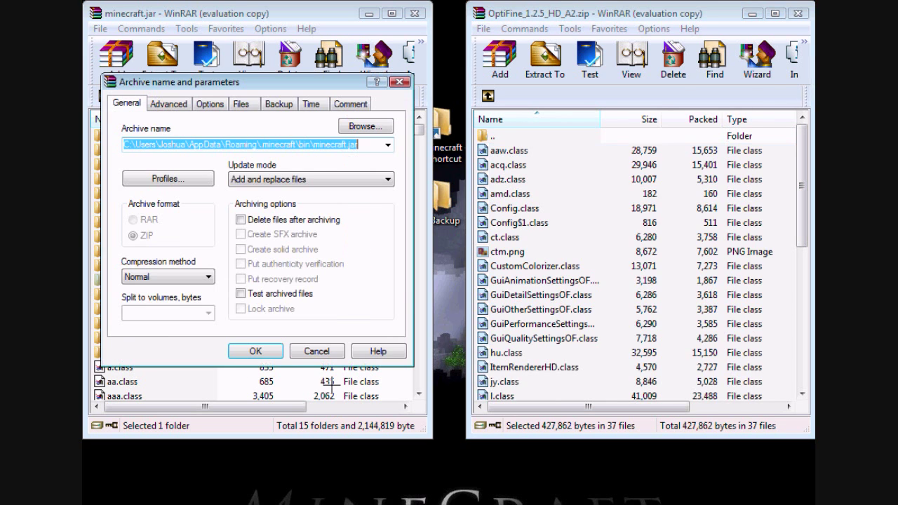
left_click(270, 352)
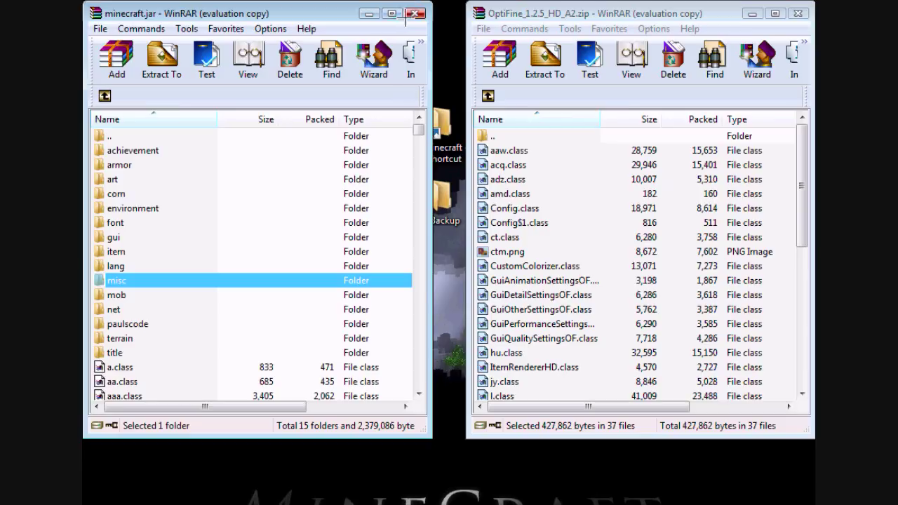
left_click(420, 12)
Close the OptiFine archive, put Minecraft.exe below Backup, launch it and log in.
left_click(799, 14)
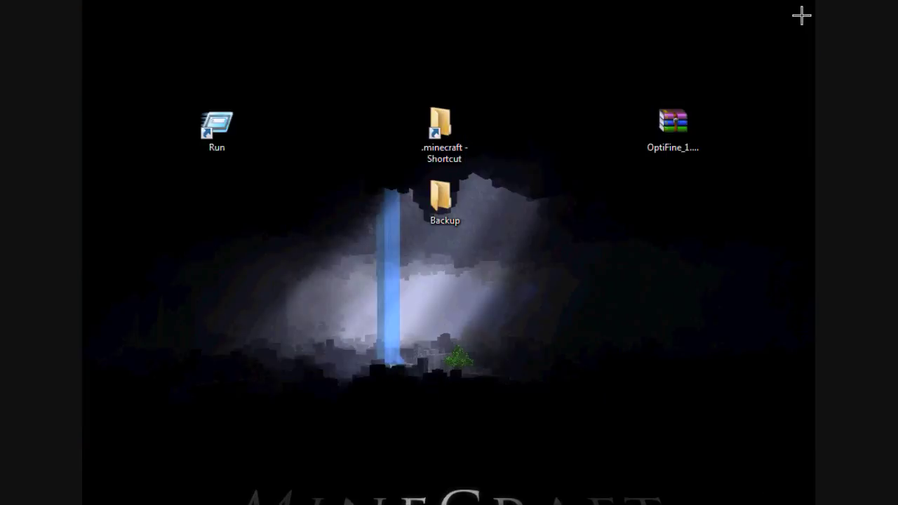
left_click_drag(294, 253, 449, 280)
left_click(447, 277)
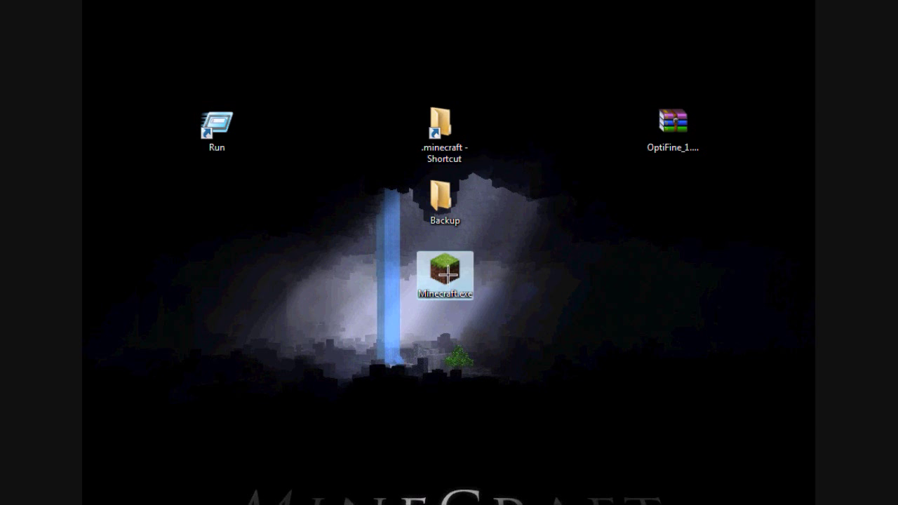
double_click(447, 273)
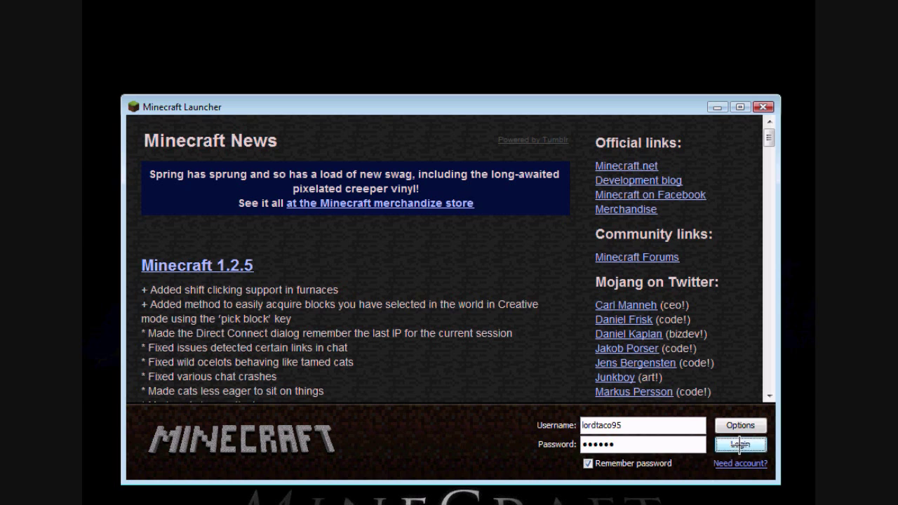
left_click(739, 445)
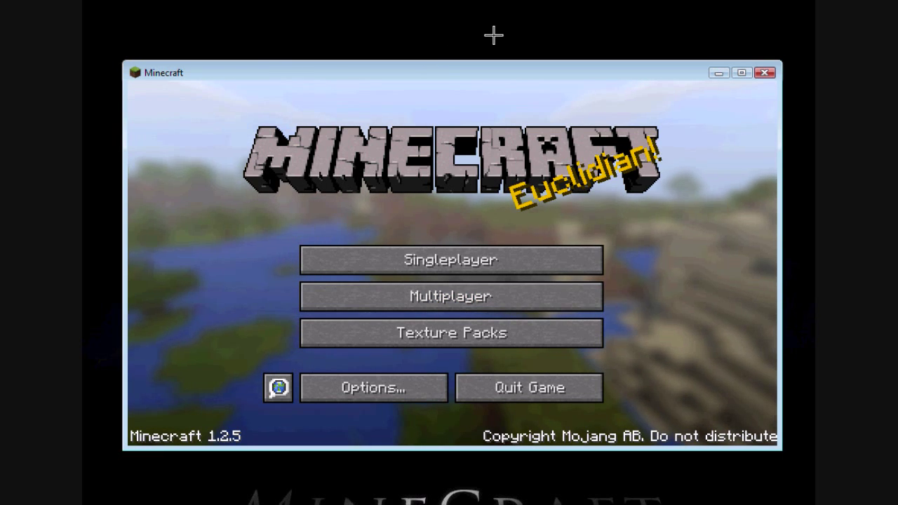
Open OptiFine's Details video settings and inspect options such as Clouds and Trees.
left_click(378, 388)
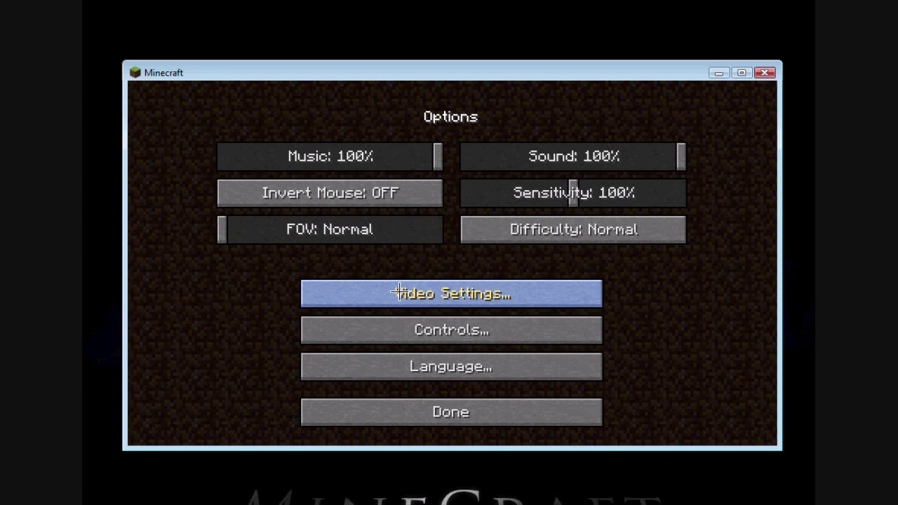
left_click(394, 293)
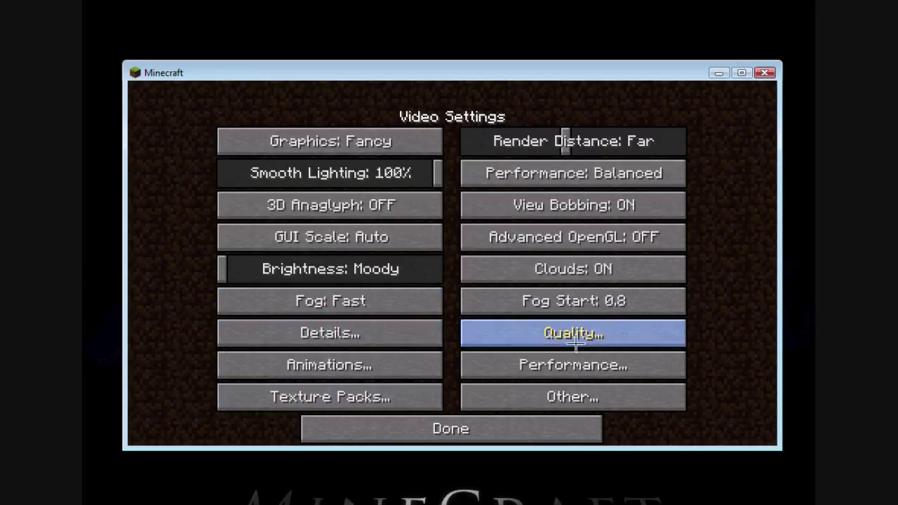
left_click(369, 333)
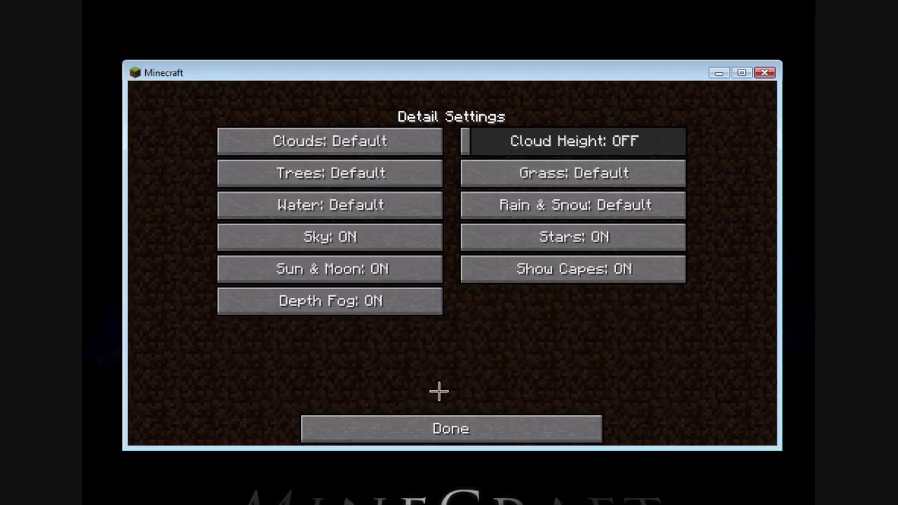
left_click(459, 428)
left_click(293, 339)
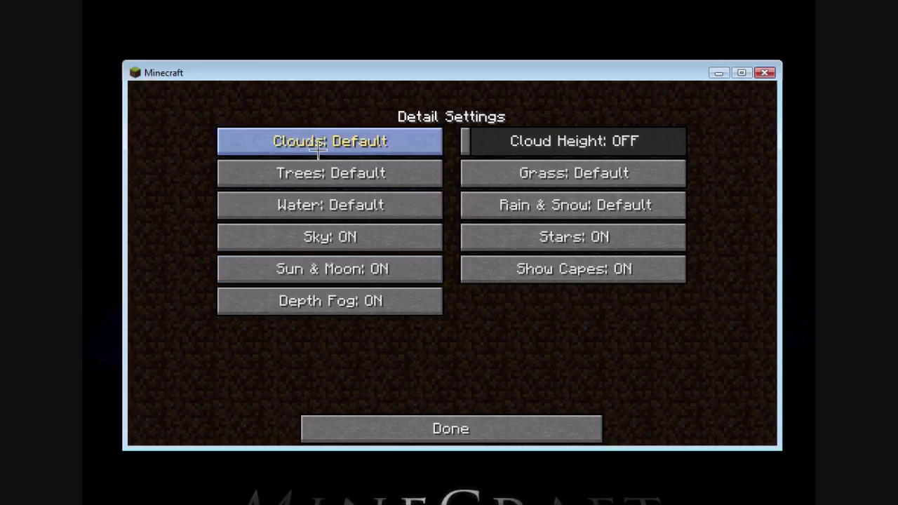
mouse_move(319, 146)
left_click(443, 428)
Look through the Animation, Texture Pack and Performance settings pages in turn.
left_click(385, 364)
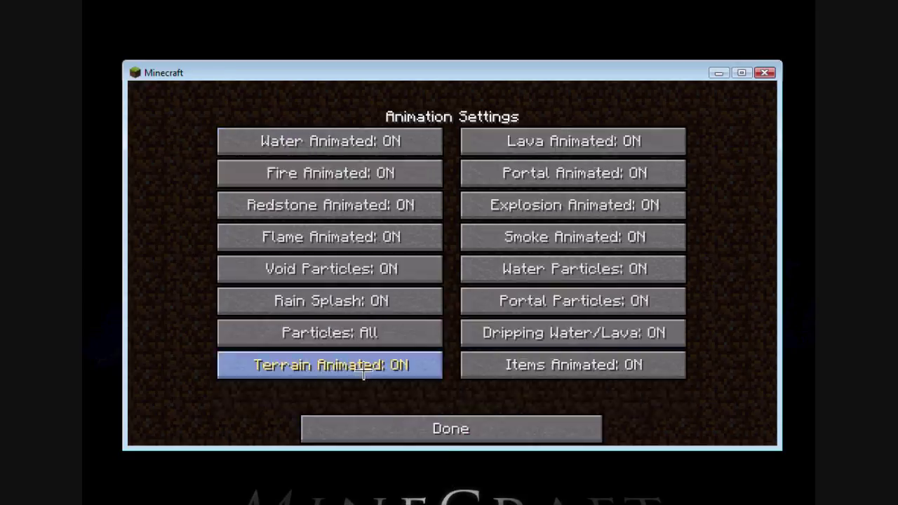
left_click(370, 418)
left_click(359, 401)
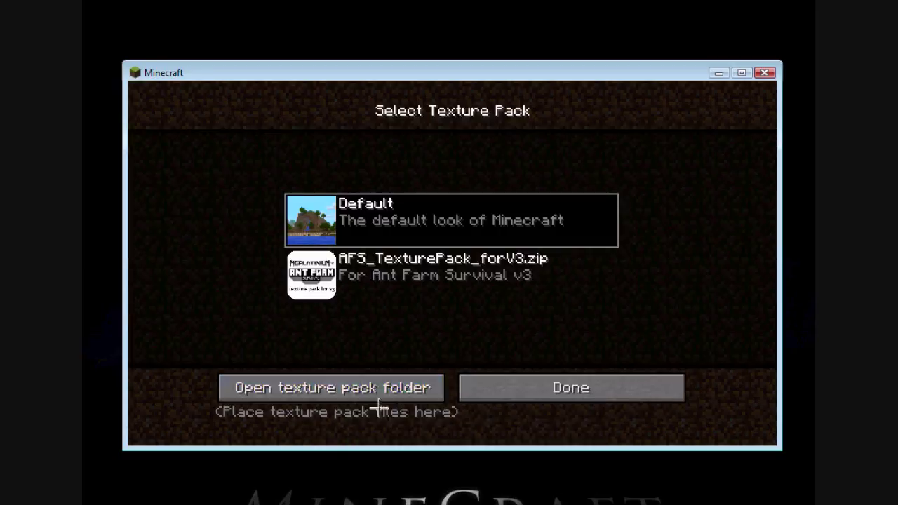
left_click(490, 391)
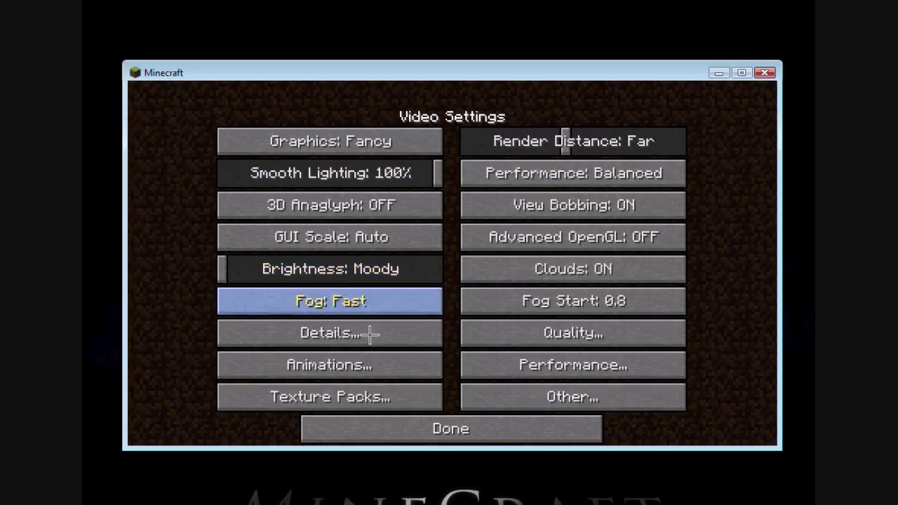
left_click(476, 358)
left_click(460, 424)
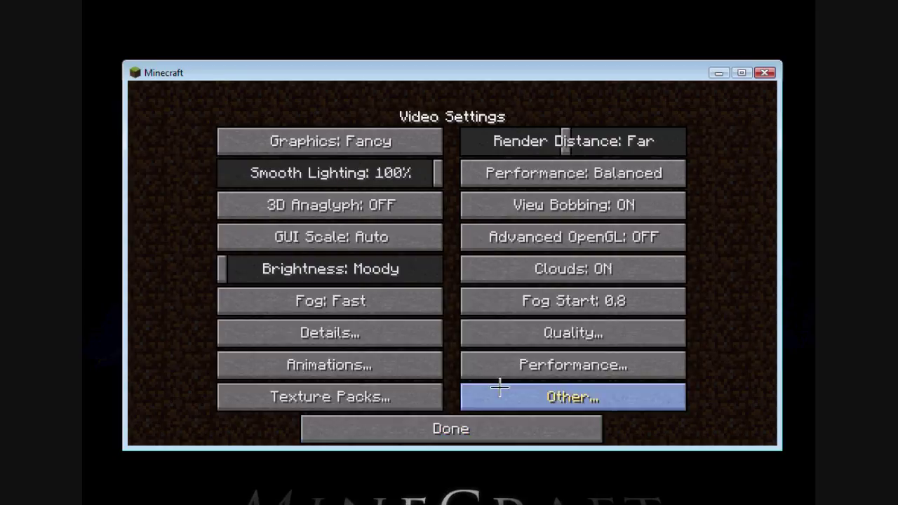
Check the Other and Quality settings pages, then back out to the main menu.
left_click(500, 387)
left_click(466, 419)
left_click(502, 334)
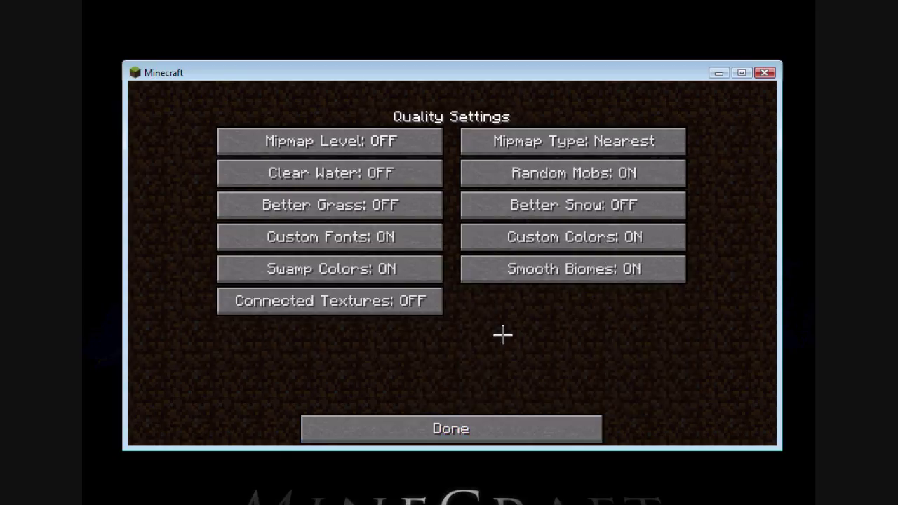
left_click(437, 421)
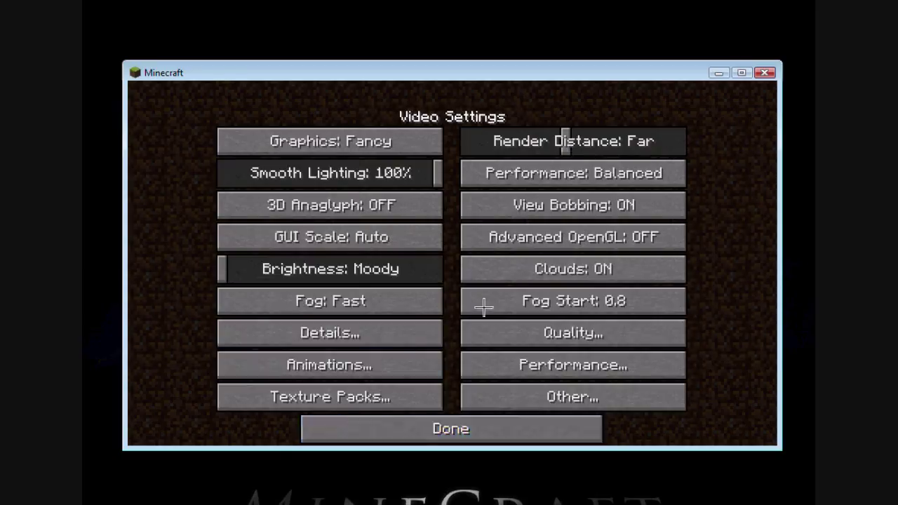
left_click(436, 426)
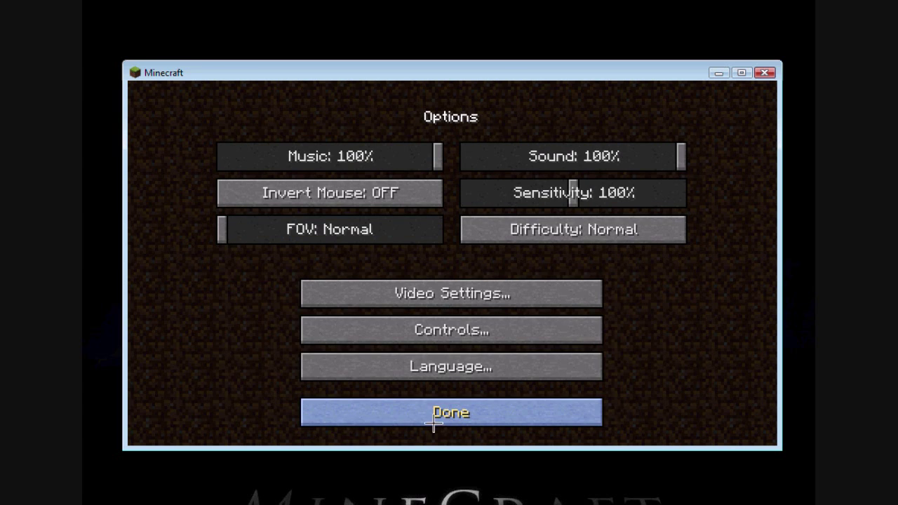
left_click(434, 425)
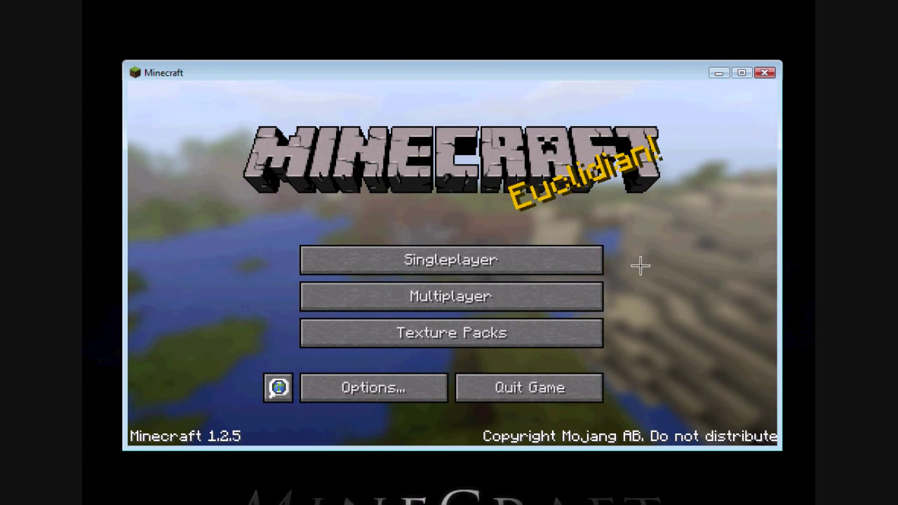